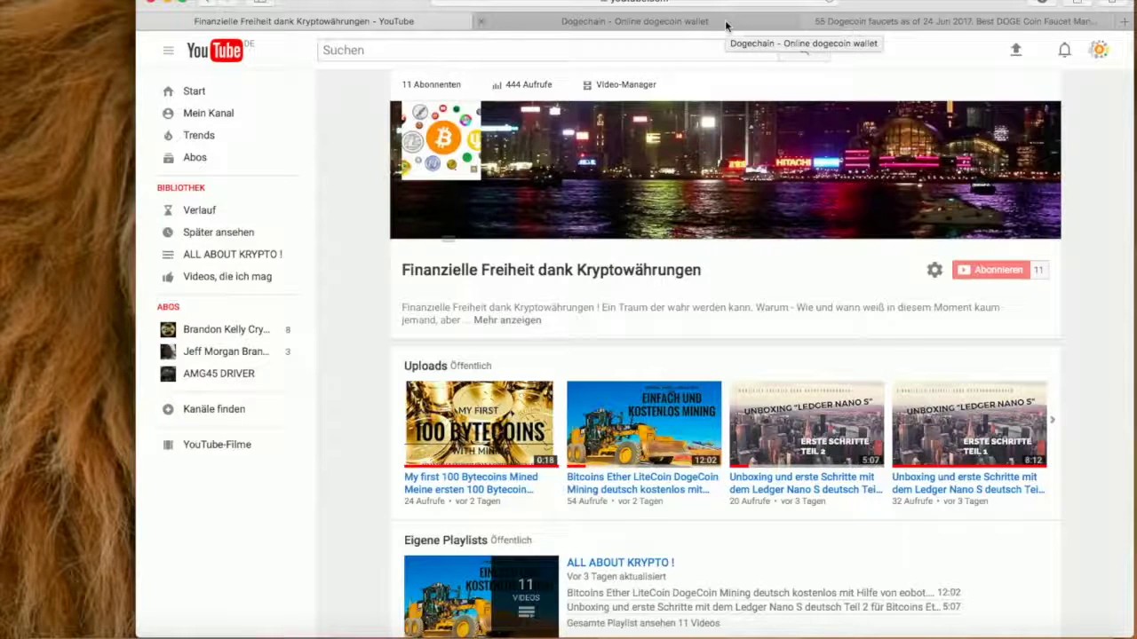
pyautogui.click(725, 20)
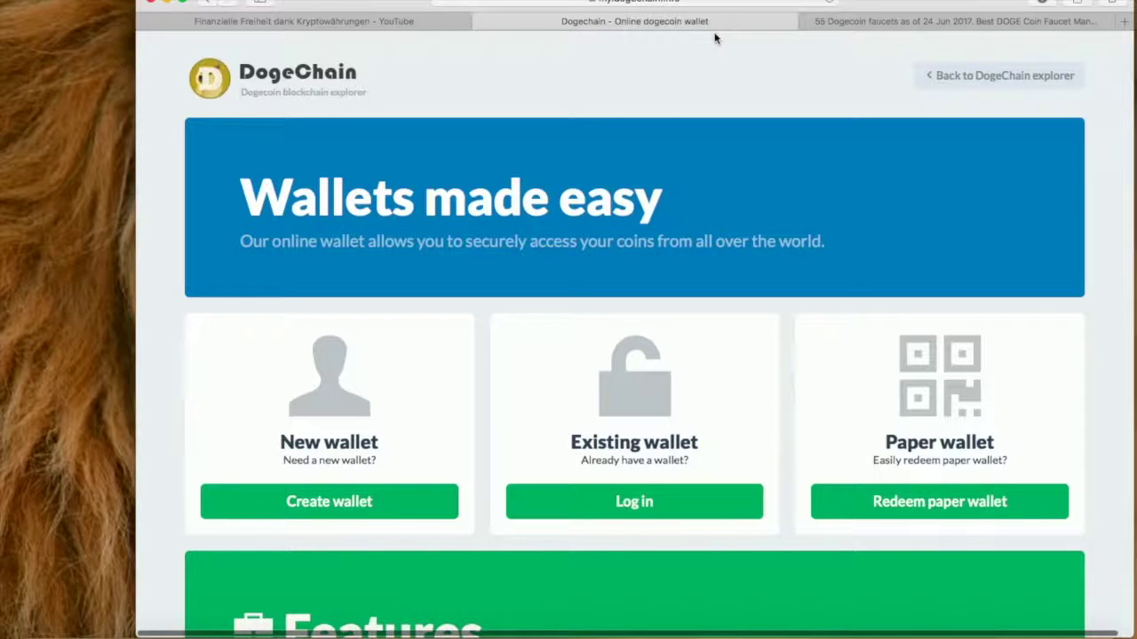
pyautogui.scroll(-3, 715, 37)
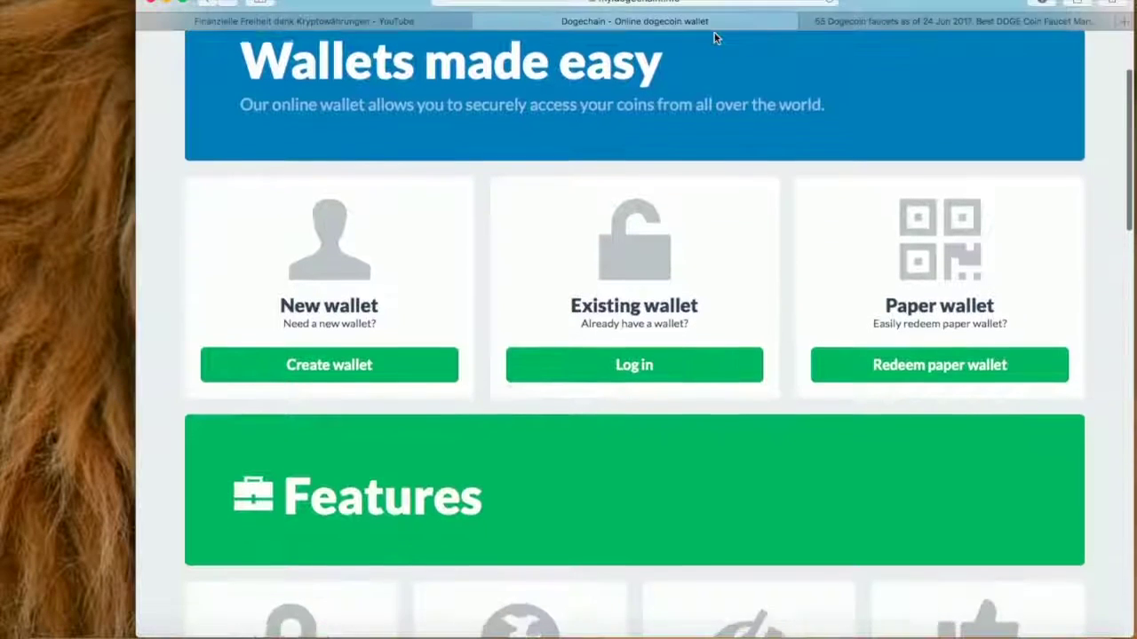
pyautogui.scroll(3, 715, 37)
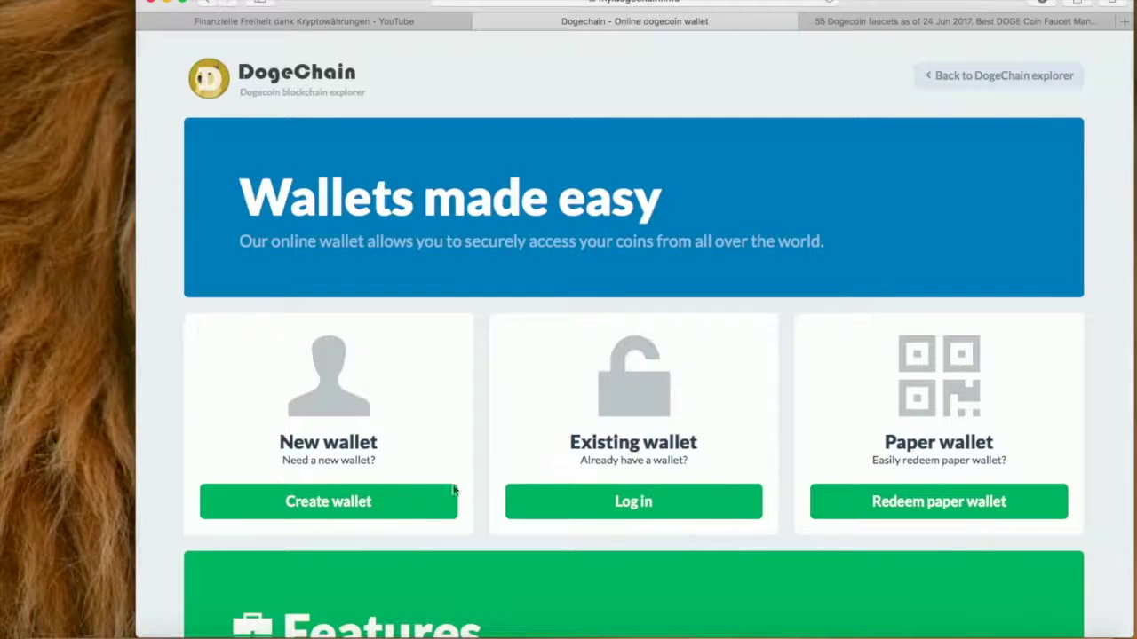
# Step: Start a new wallet and enter the account e-mail address in the E-mail field
pyautogui.click(333, 502)
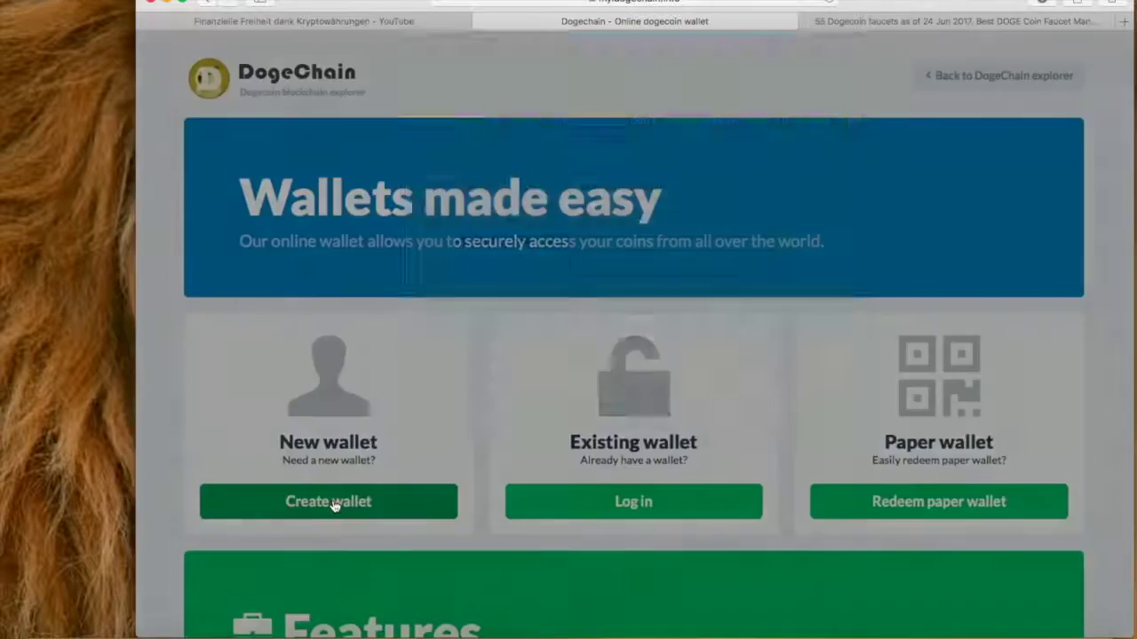
pyautogui.click(655, 237)
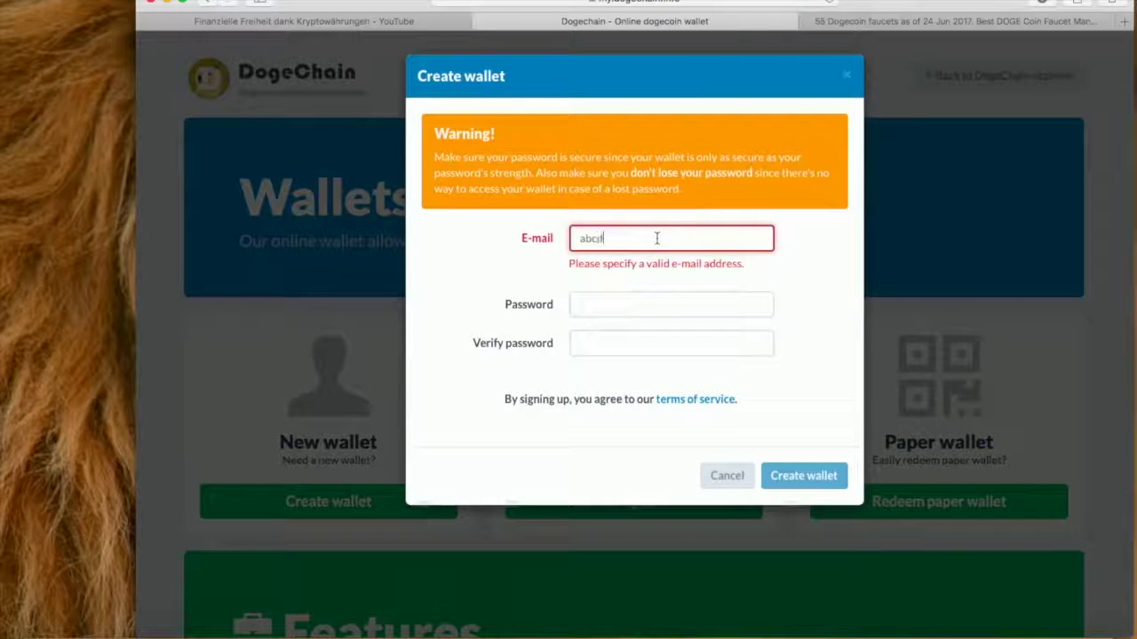
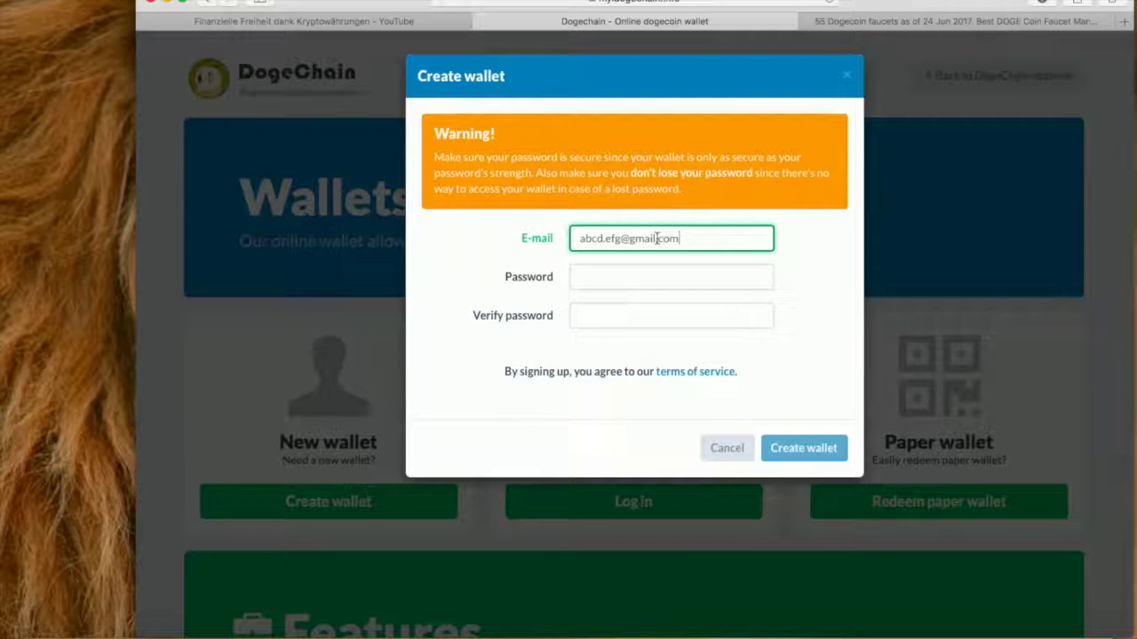
# Step: Enter the wallet password and repeat it in the Verify password field
pyautogui.click(589, 275)
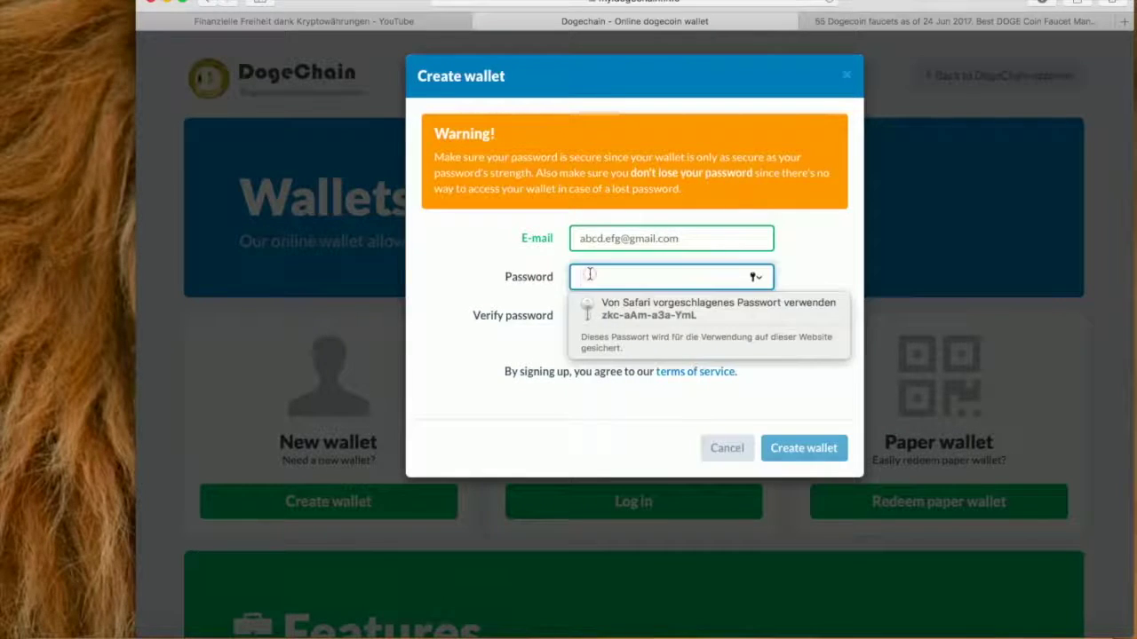
pyautogui.write('a')
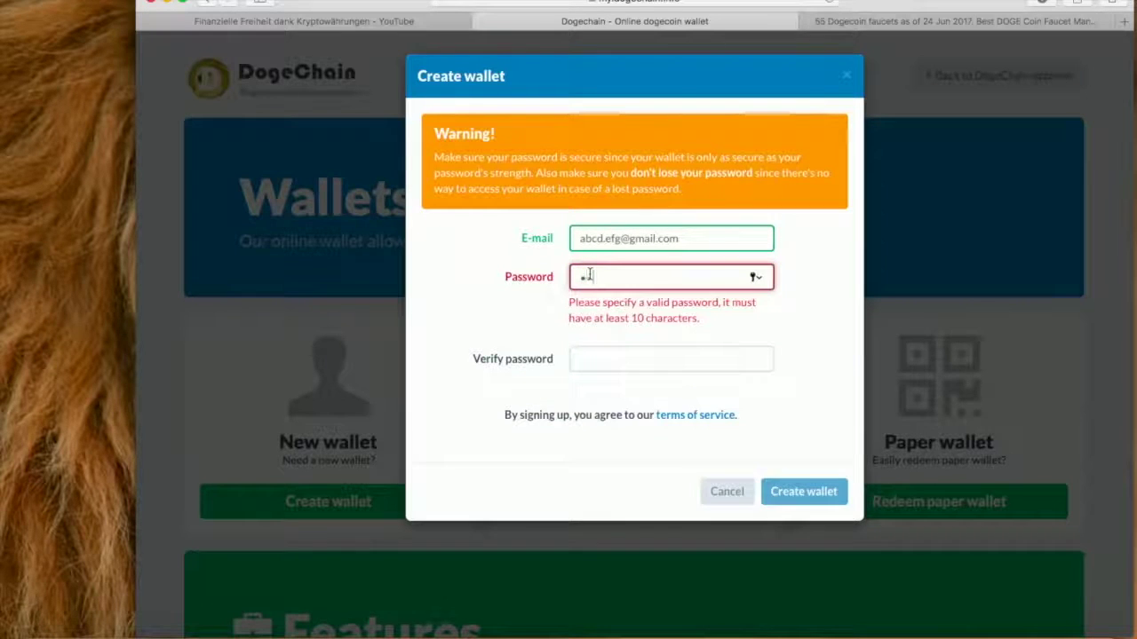
pyautogui.write('bcdefghi')
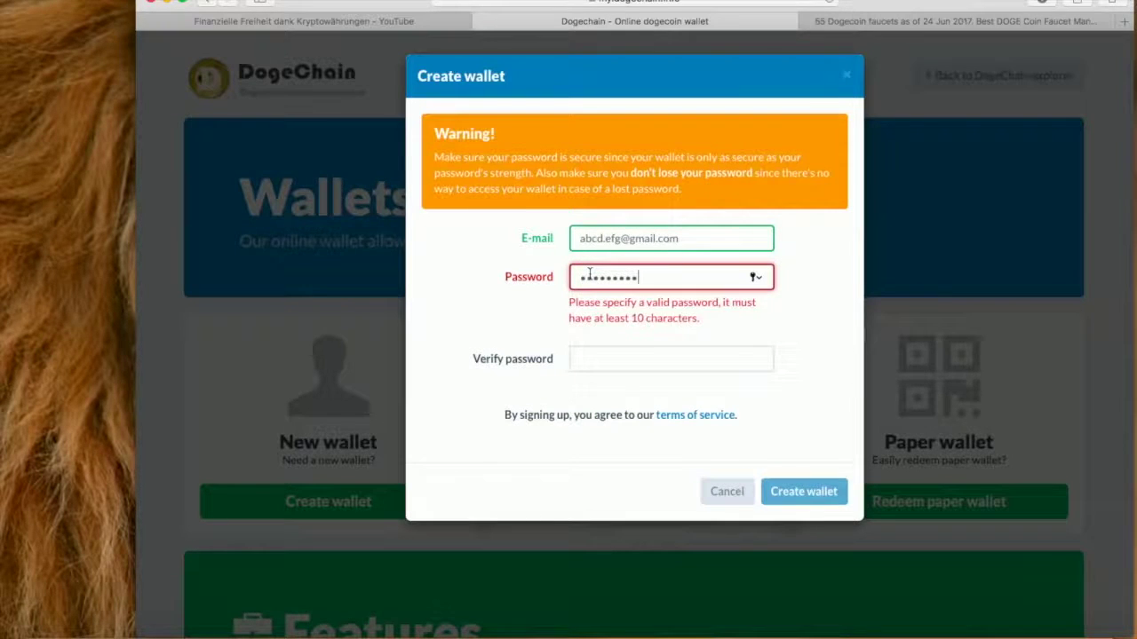
pyautogui.write('jkl')
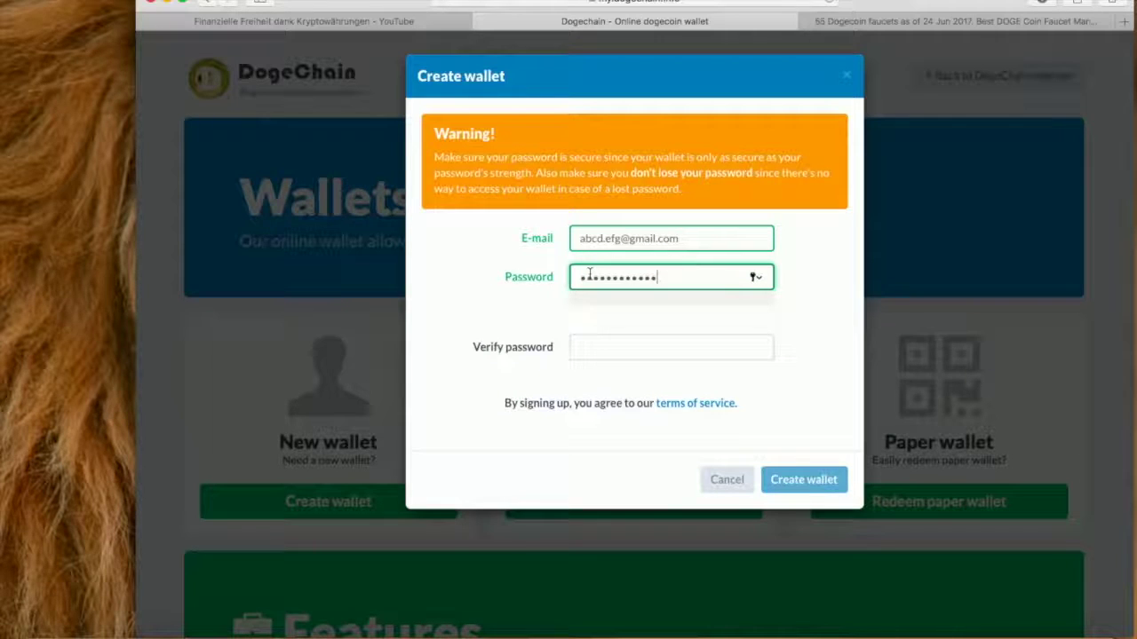
pyautogui.click(629, 354)
pyautogui.write('••••••••••••')
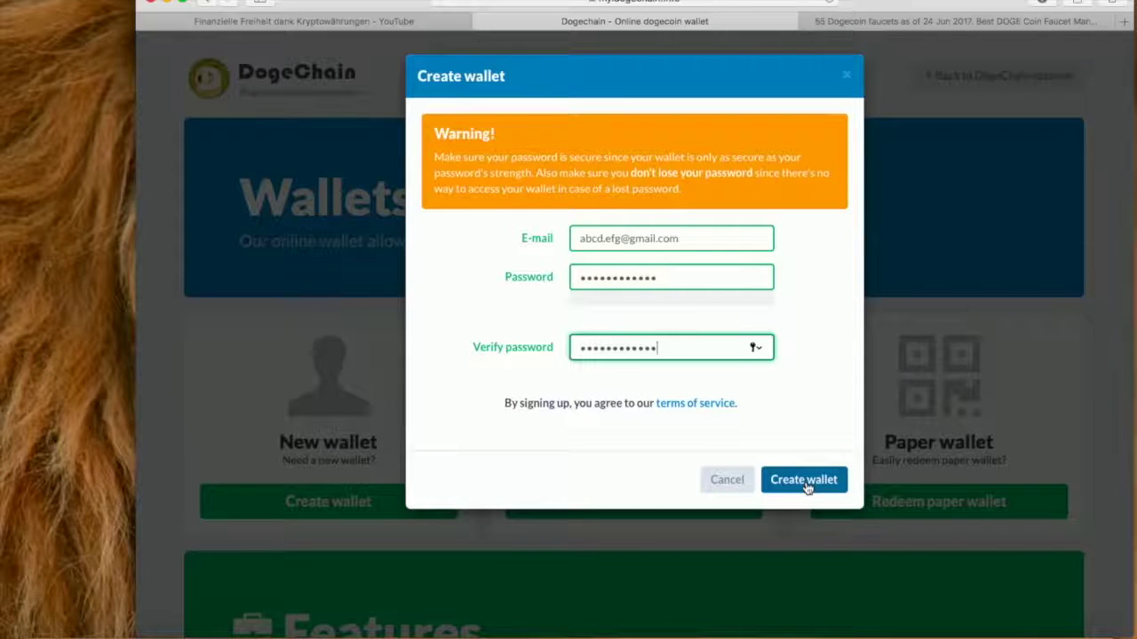
# Step: Create the wallet, select its generated wallet identifier, and open the new wallet
pyautogui.click(804, 483)
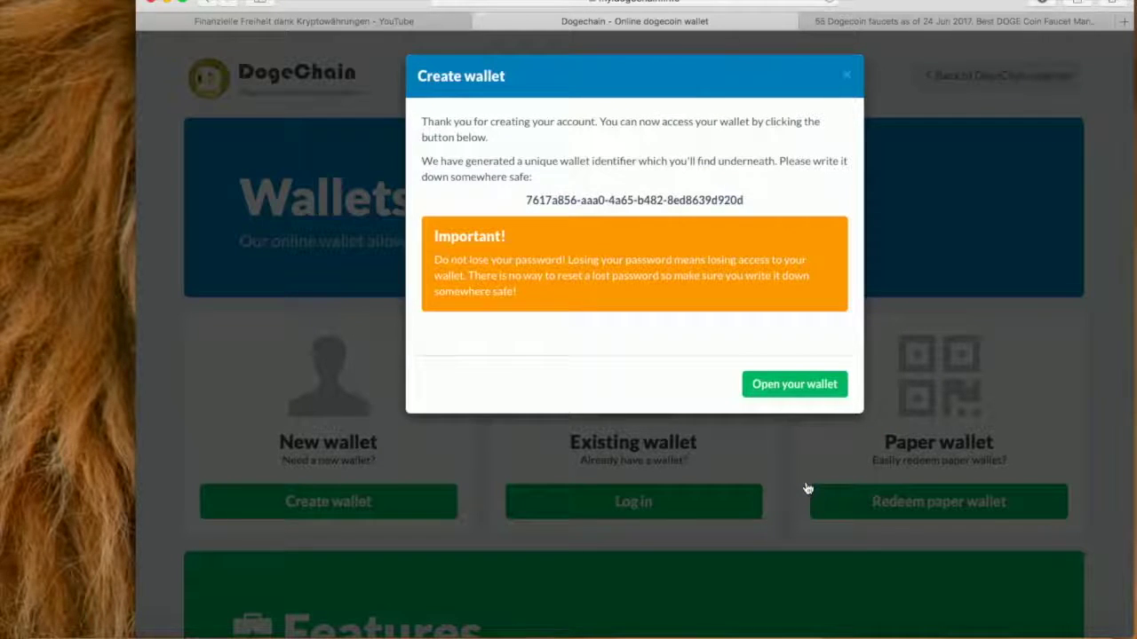
pyautogui.tripleClick(554, 203)
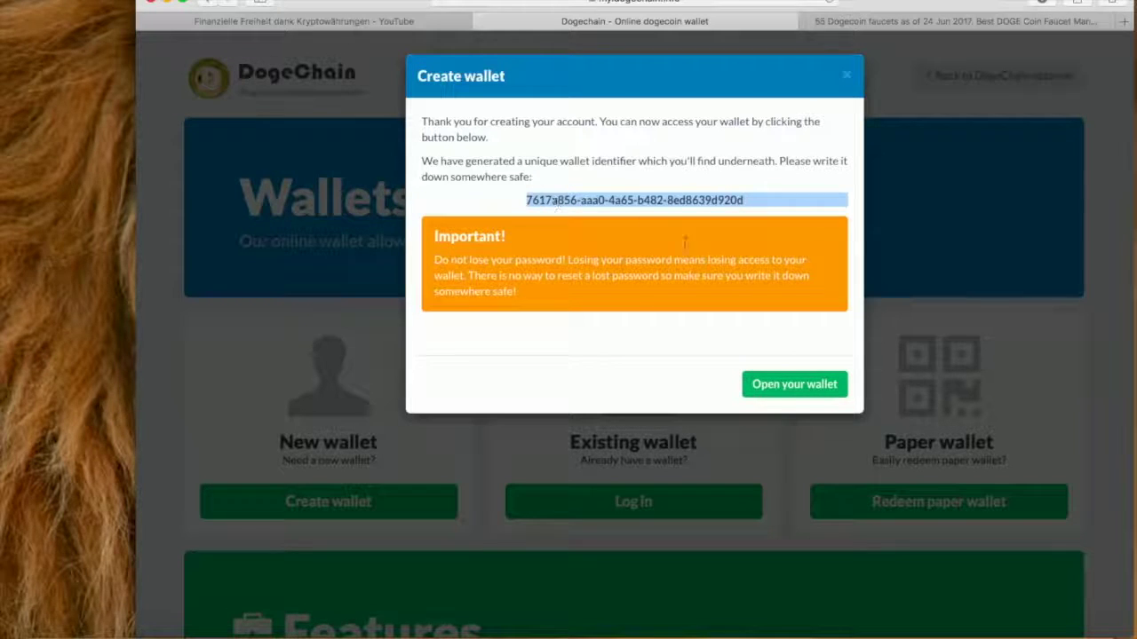
pyautogui.click(766, 384)
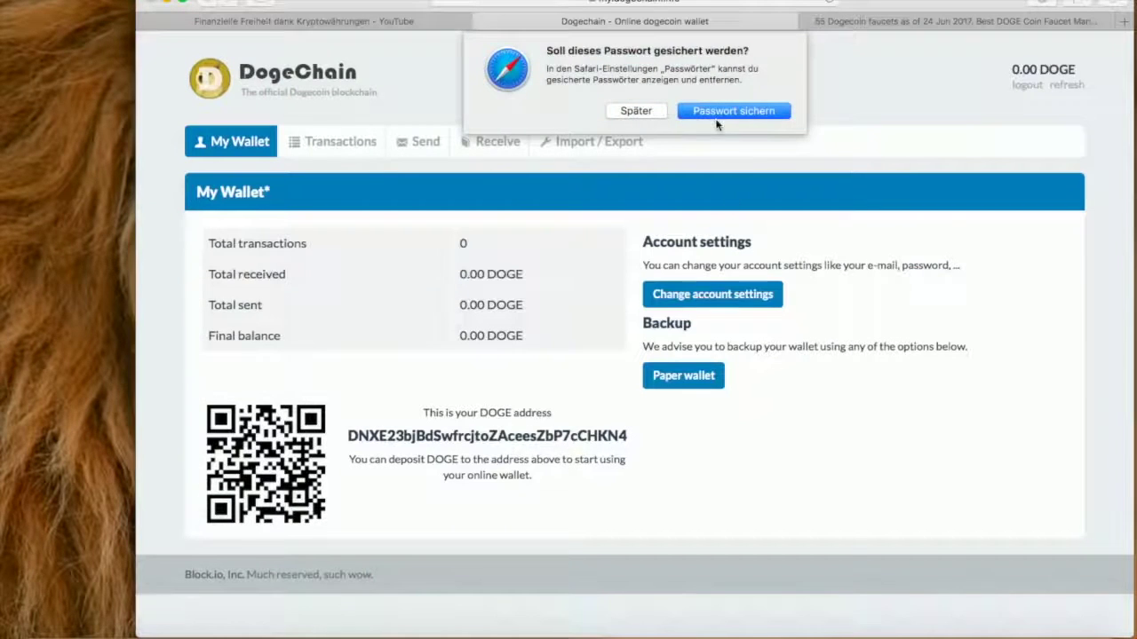
# Step: Decline Safari's password-save prompt with 'Später' and view the empty Transactions history
pyautogui.click(638, 111)
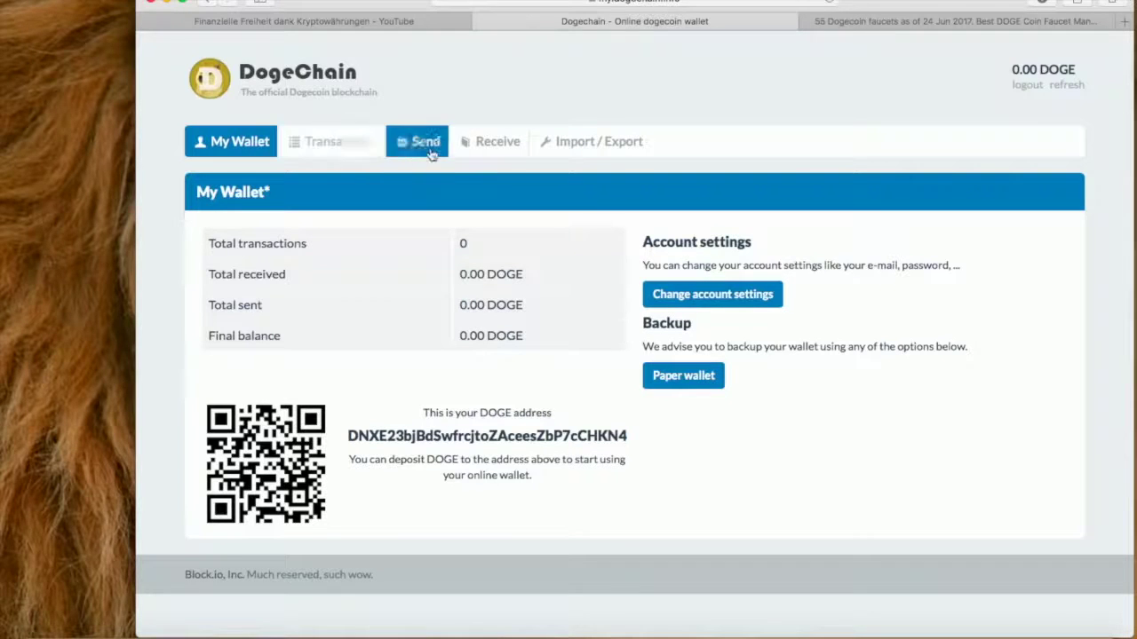
pyautogui.click(335, 154)
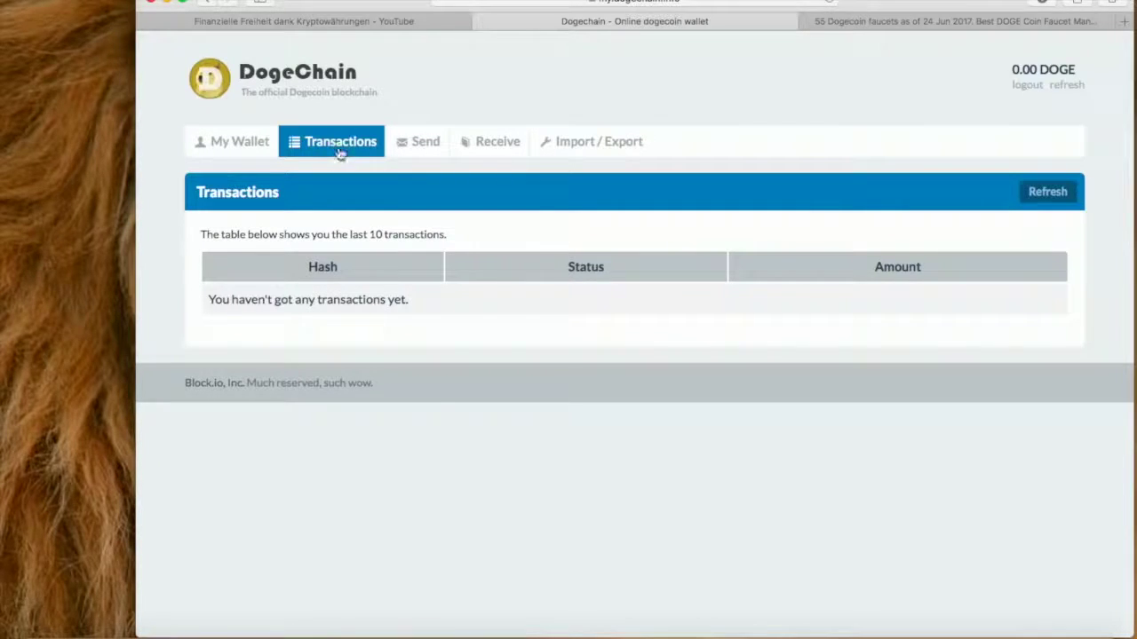
# Step: Show the Send form and place the cursor in the empty Destination field
pyautogui.click(426, 145)
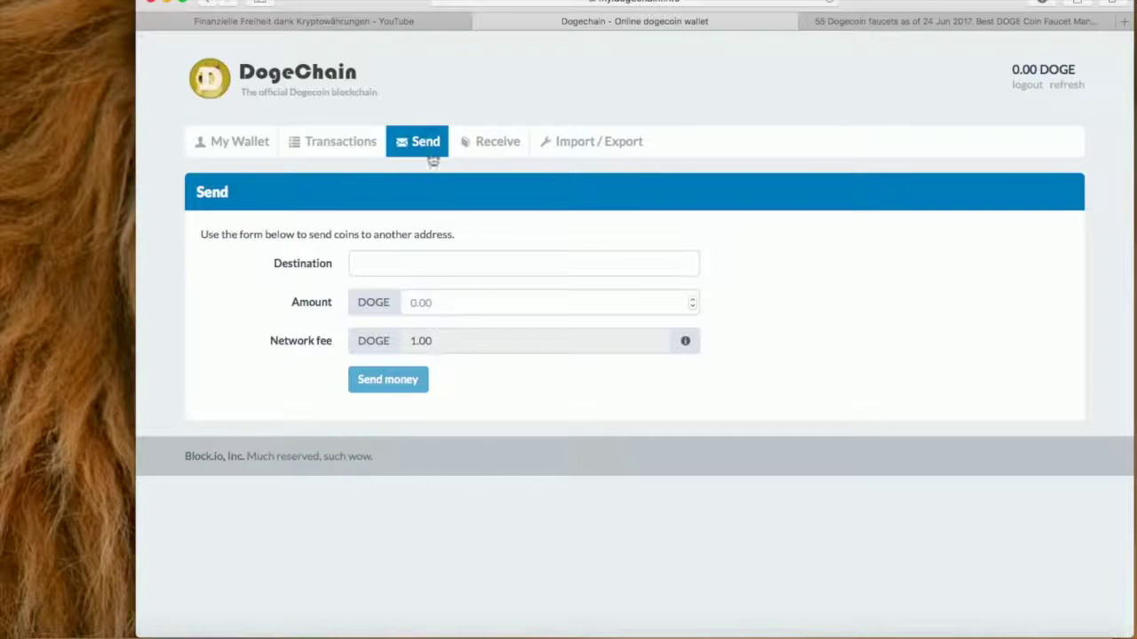
pyautogui.click(395, 265)
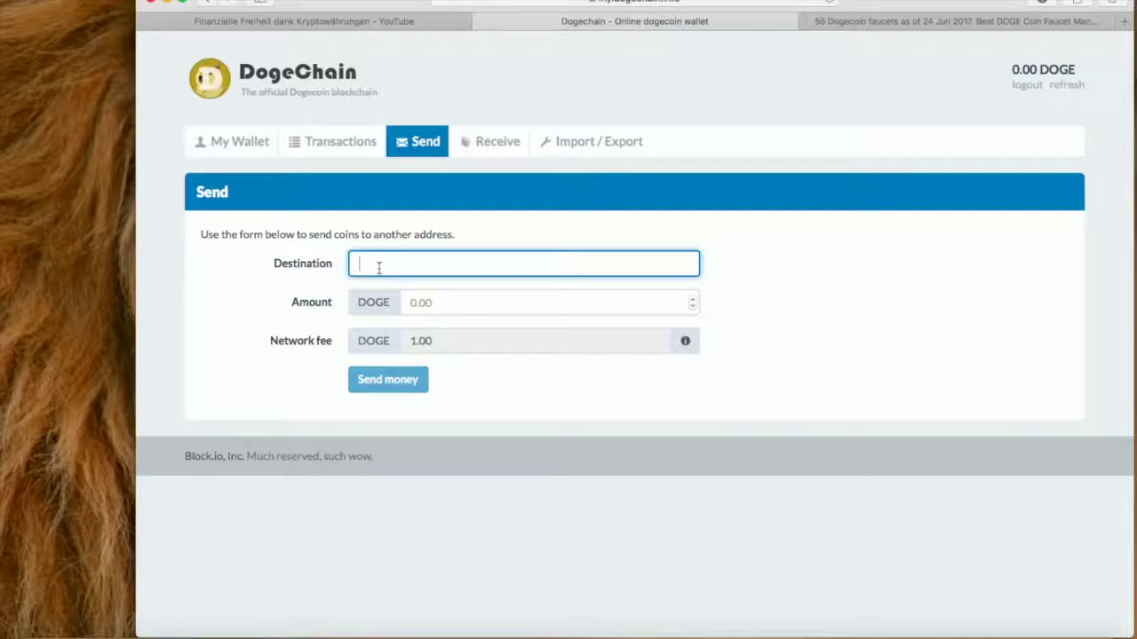
# Step: Paste the recipient's Dogecoin address into Destination and enter 1000 DOGE as the amount
pyautogui.click(232, 141)
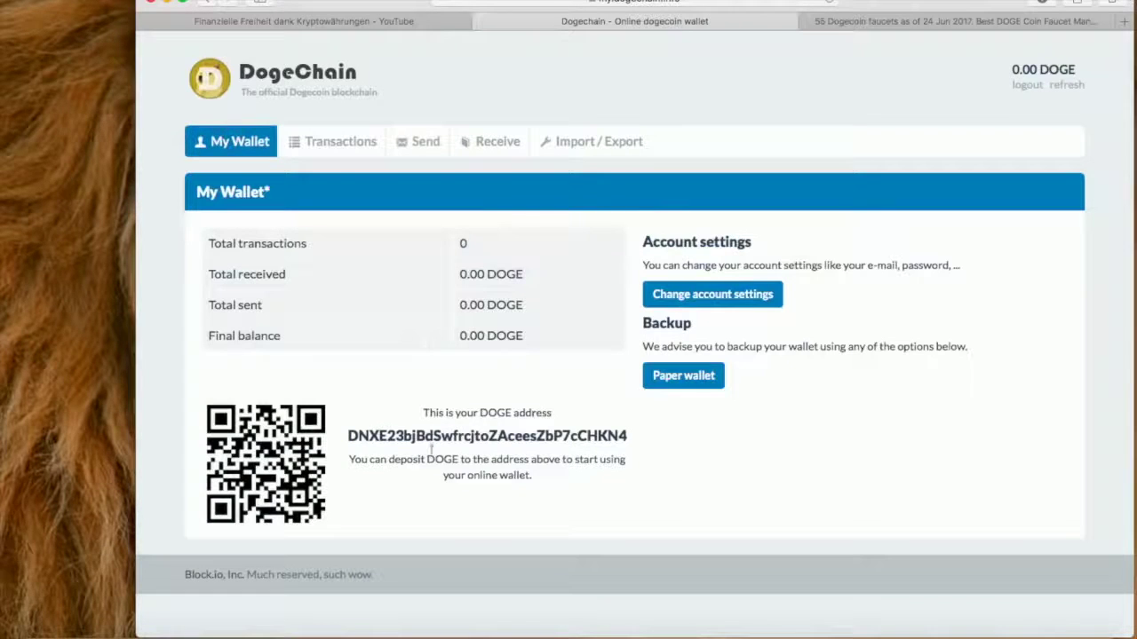
pyautogui.click(437, 153)
pyautogui.click(413, 260)
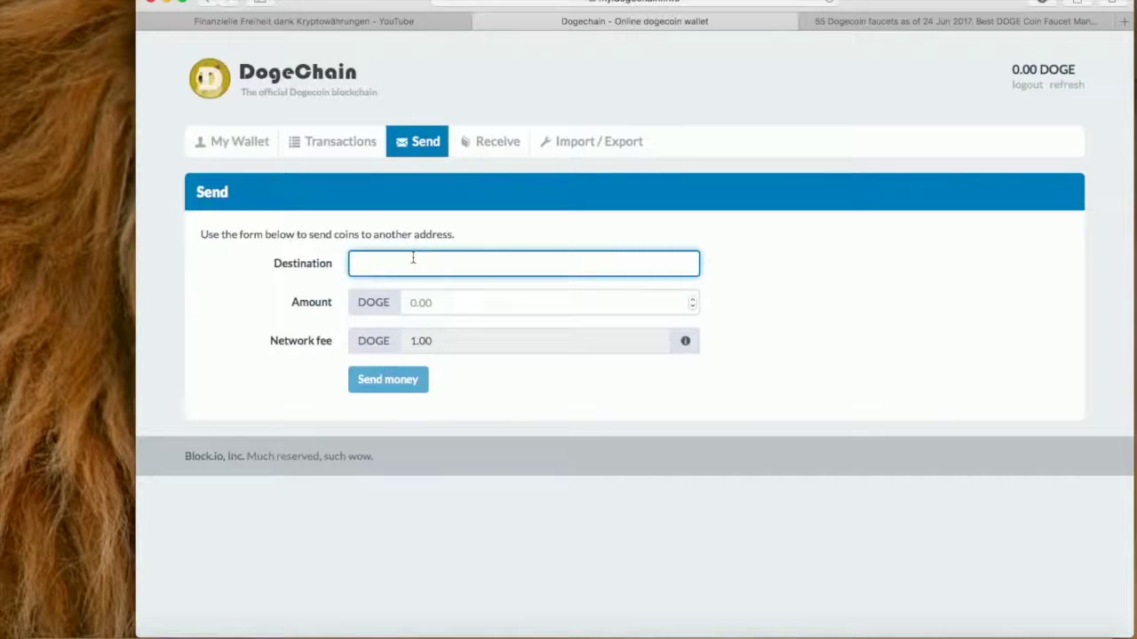
pyautogui.write('DGW7yXB5tAFffR1mZquyYw3bD7bE3P6rZU')
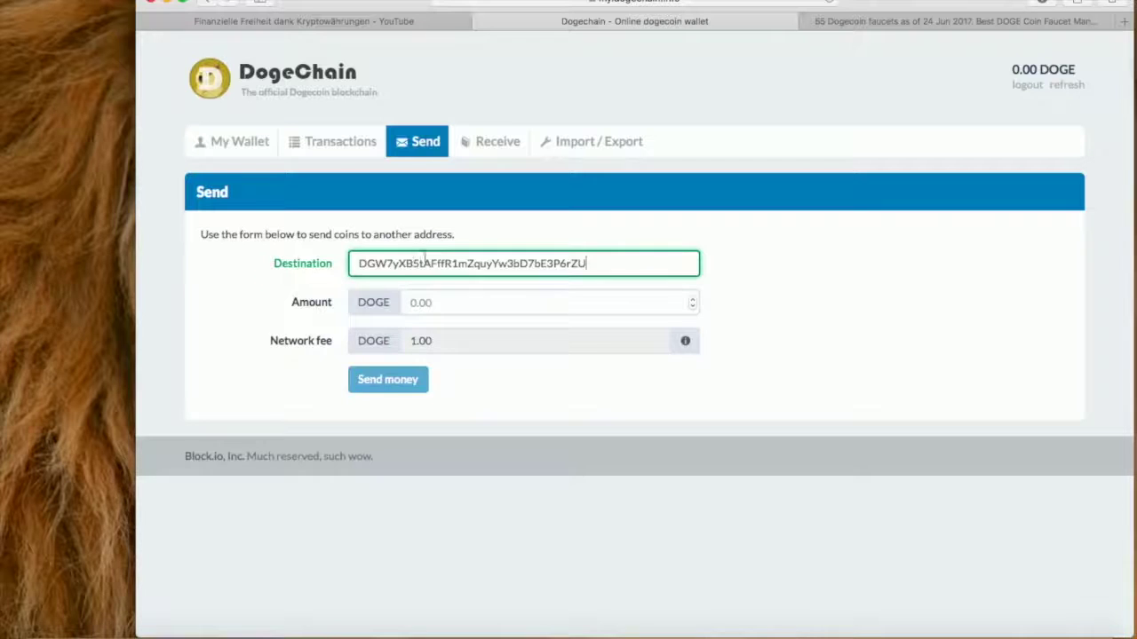
pyautogui.click(465, 302)
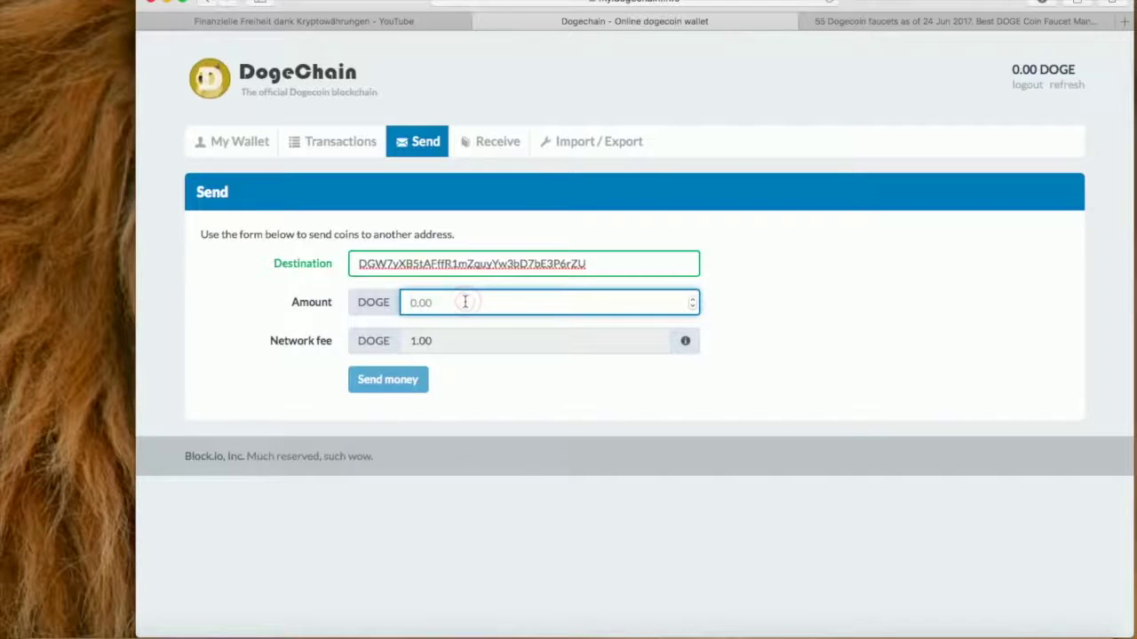
pyautogui.write('1000')
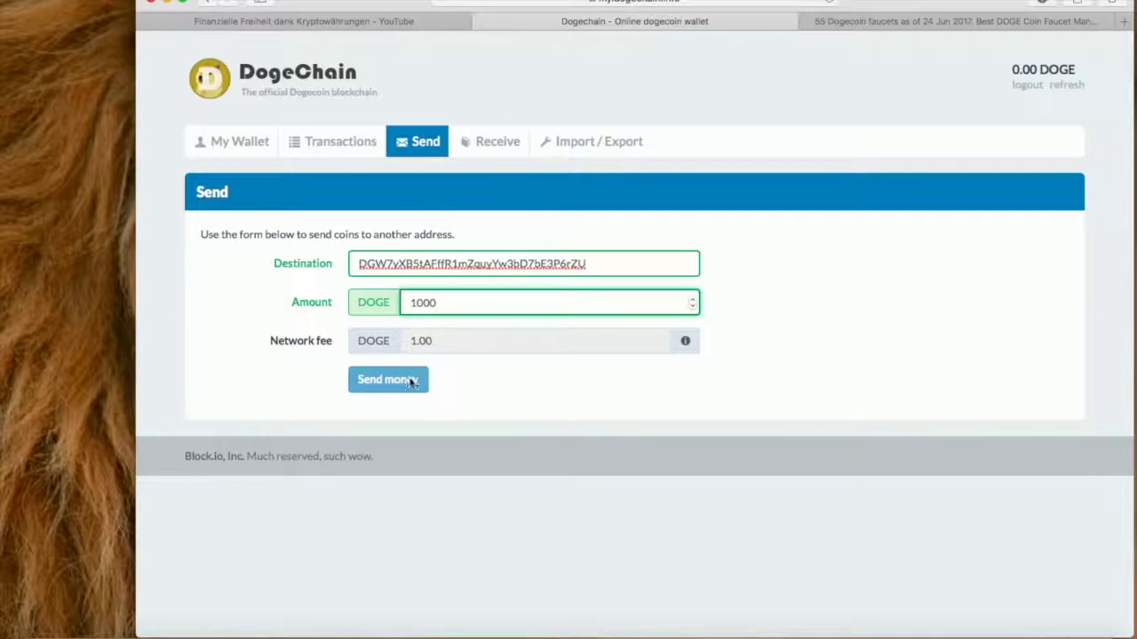
pyautogui.click(230, 149)
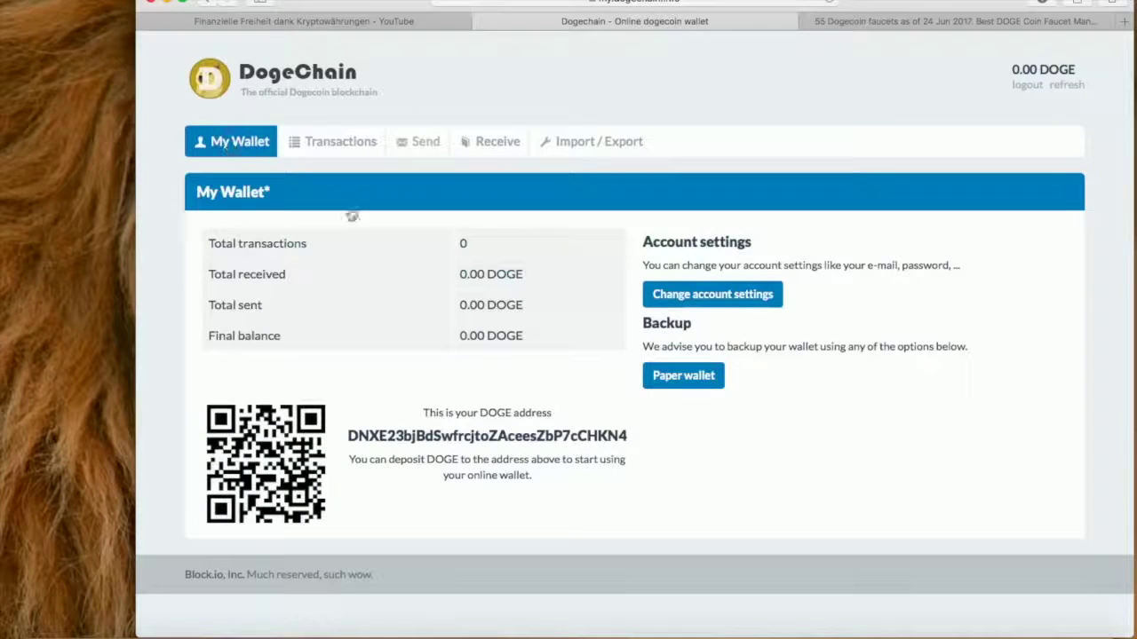
pyautogui.click(425, 144)
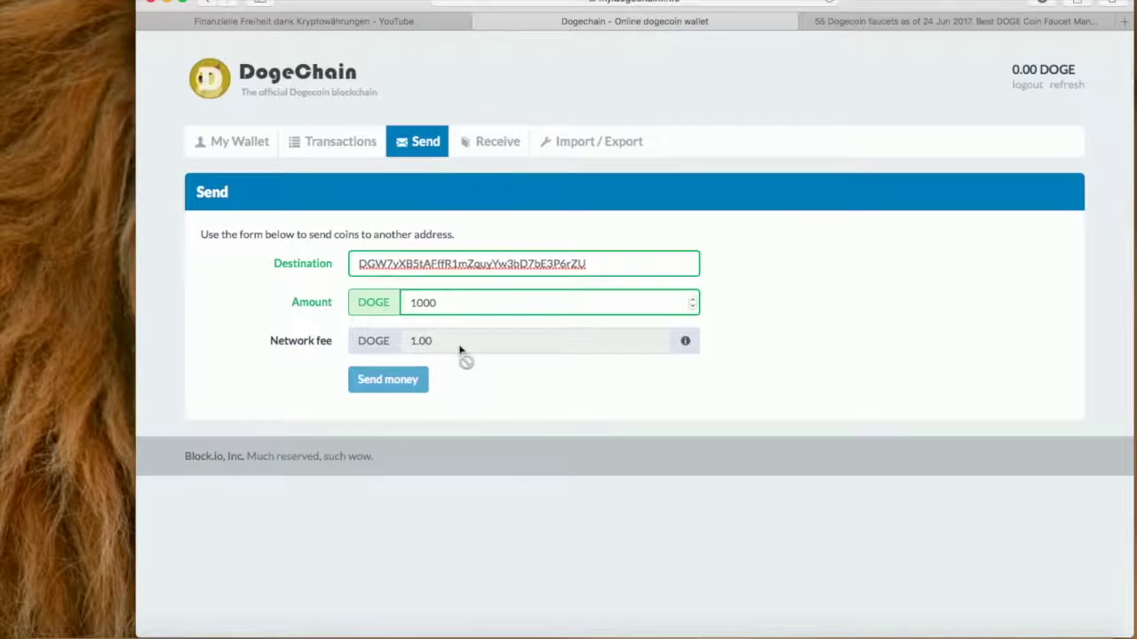
# Step: Change the amount to 1001 DOGE, submit the payment, and view the Receive addresses
pyautogui.click(437, 302)
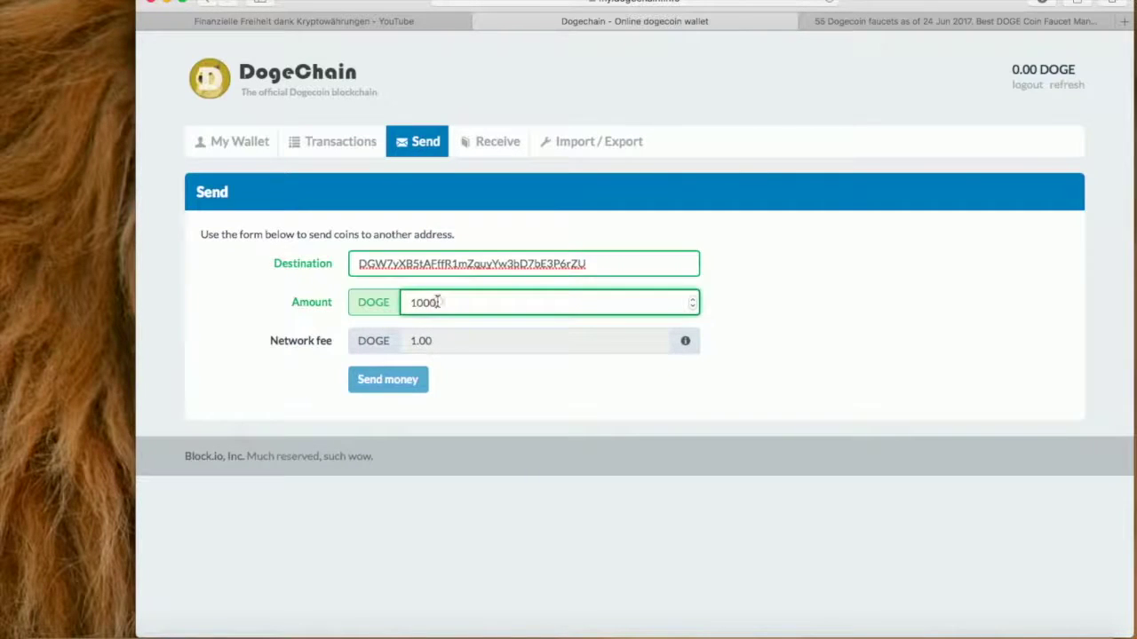
pyautogui.press('BackSpace')
pyautogui.write('1')
pyautogui.click(424, 382)
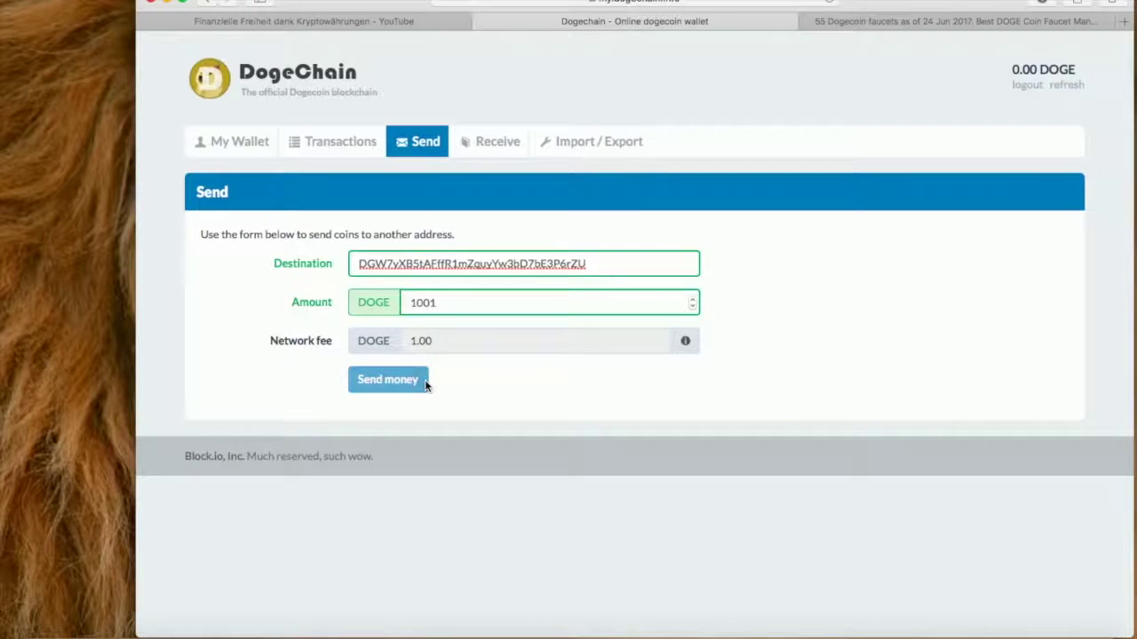
pyautogui.click(490, 145)
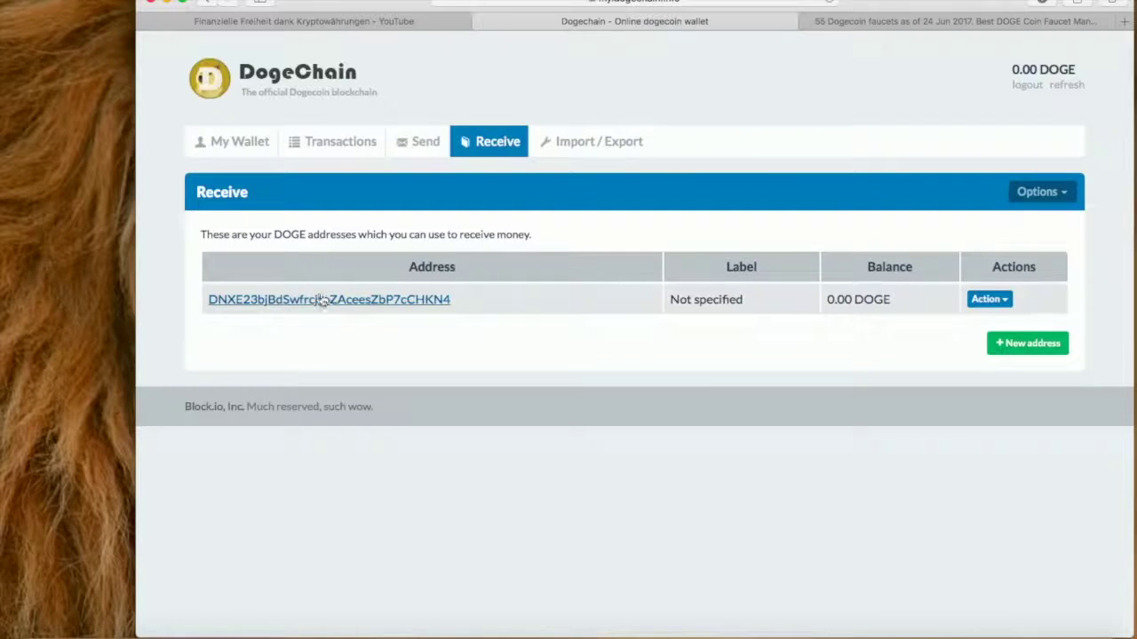
# Step: Select the wallet's DOGE receiving address text, then return to the My Wallet overview
pyautogui.moveTo(460, 302); pyautogui.dragTo(208, 300)
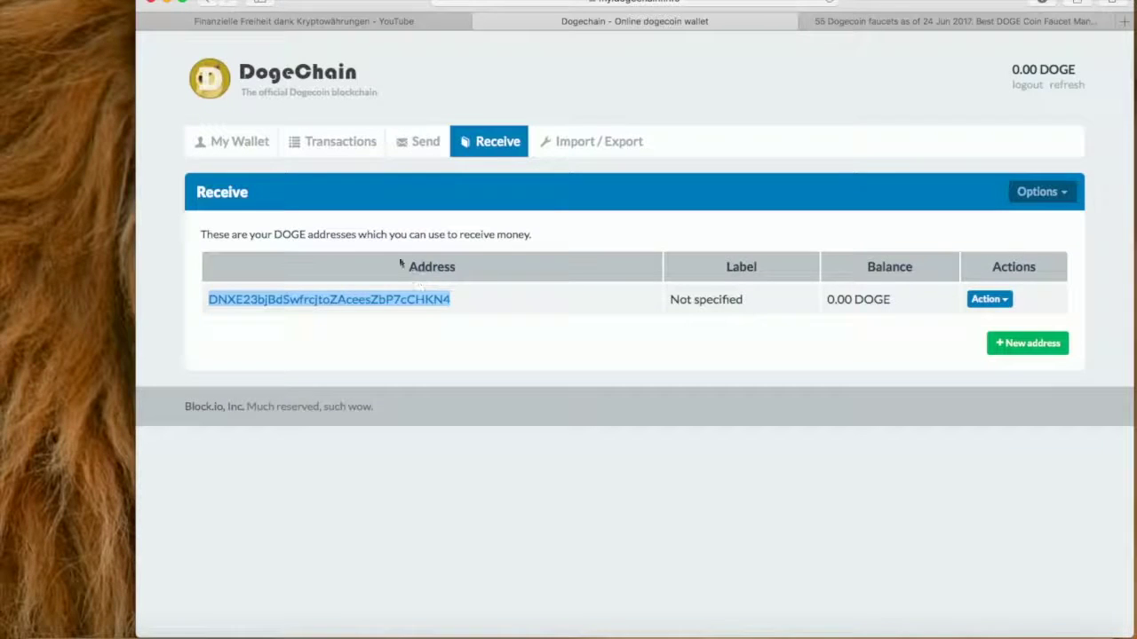
pyautogui.click(252, 153)
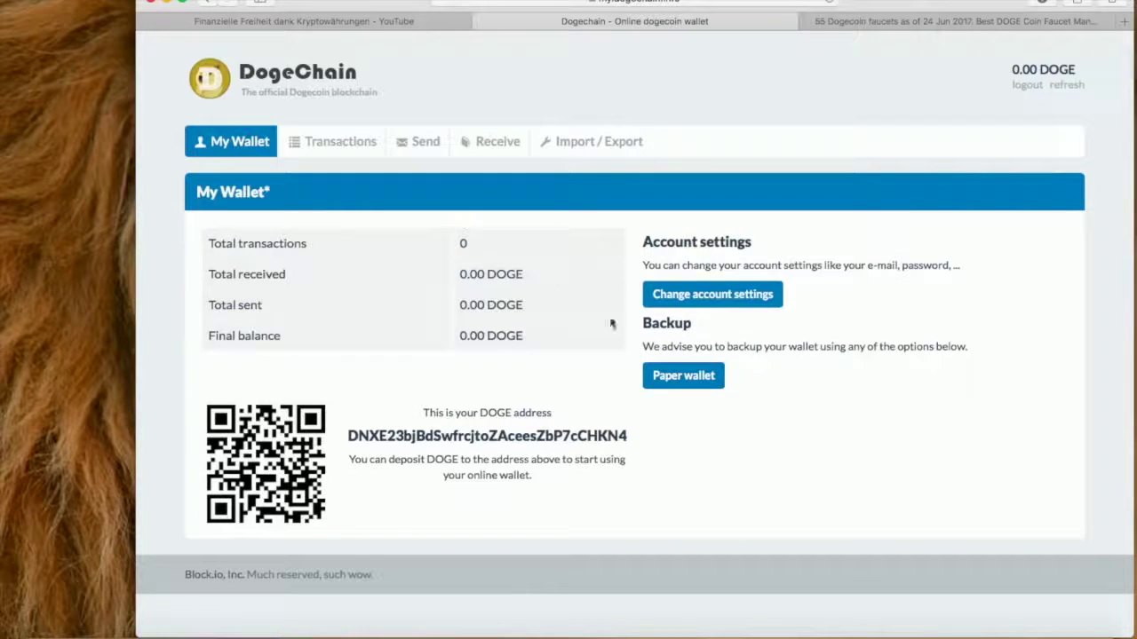
# Step: Download the paper wallet PDF and open it from the Downloads stack
pyautogui.click(675, 387)
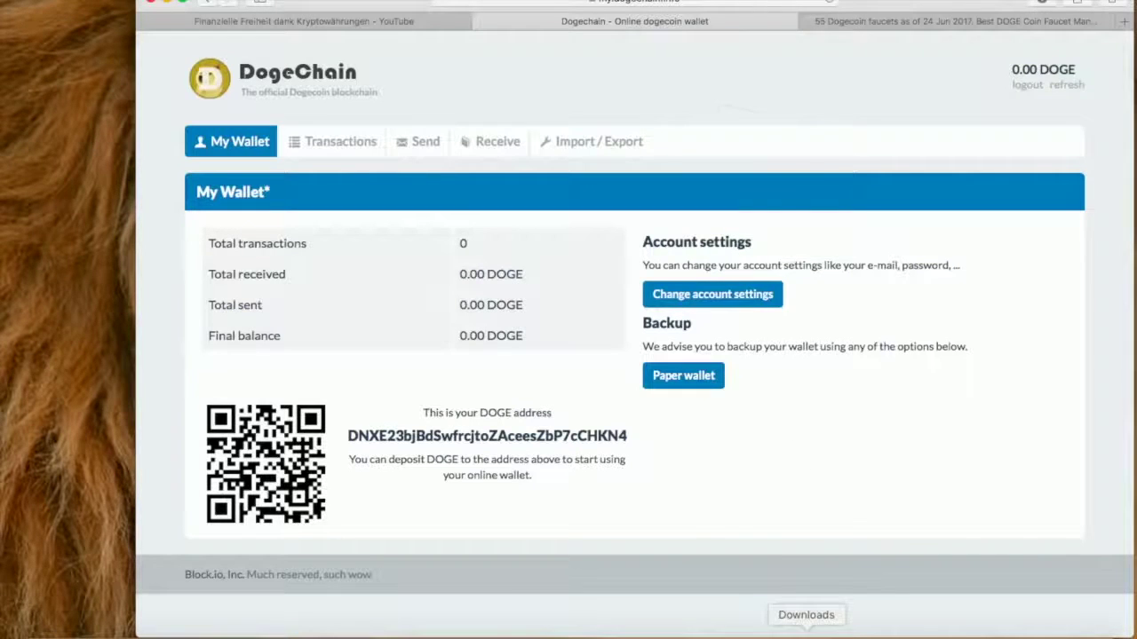
pyautogui.click(806, 629)
pyautogui.click(806, 599)
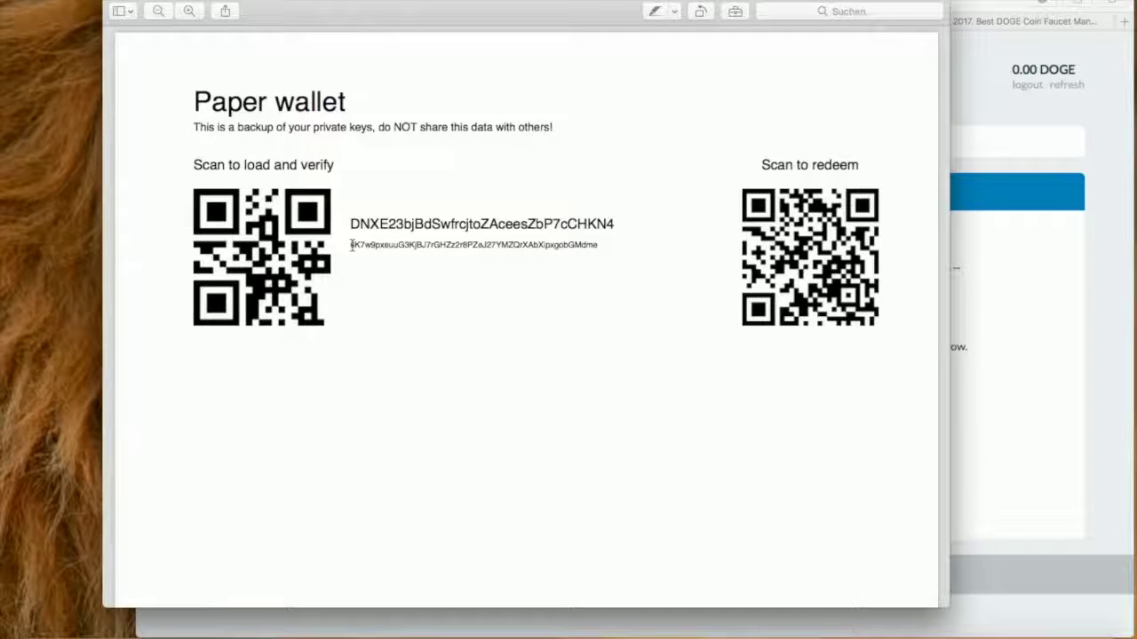
# Step: Briefly select and deselect the private key text, then close the paper wallet PDF
pyautogui.moveTo(349, 245); pyautogui.dragTo(521, 242)
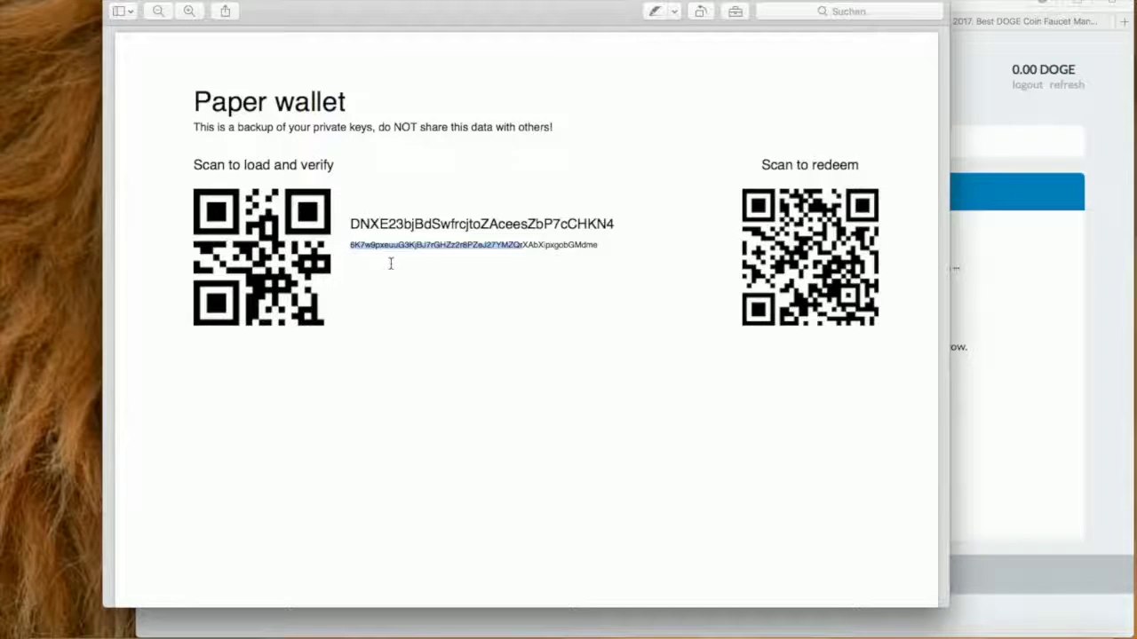
pyautogui.click(358, 250)
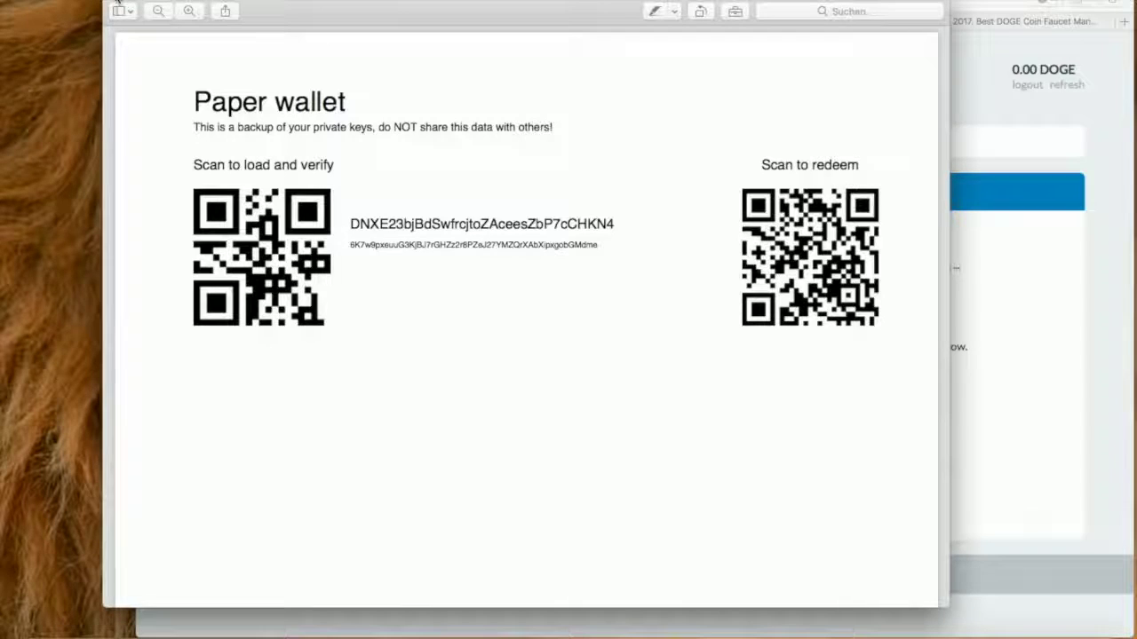
pyautogui.click(117, 4)
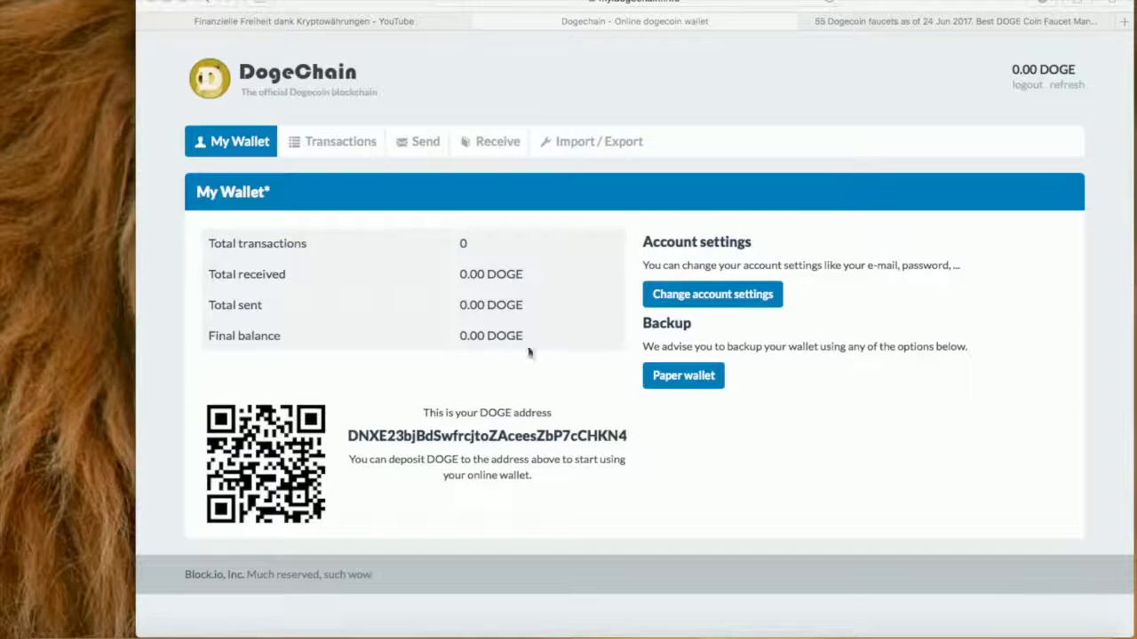
pyautogui.scroll(1, 546, 354)
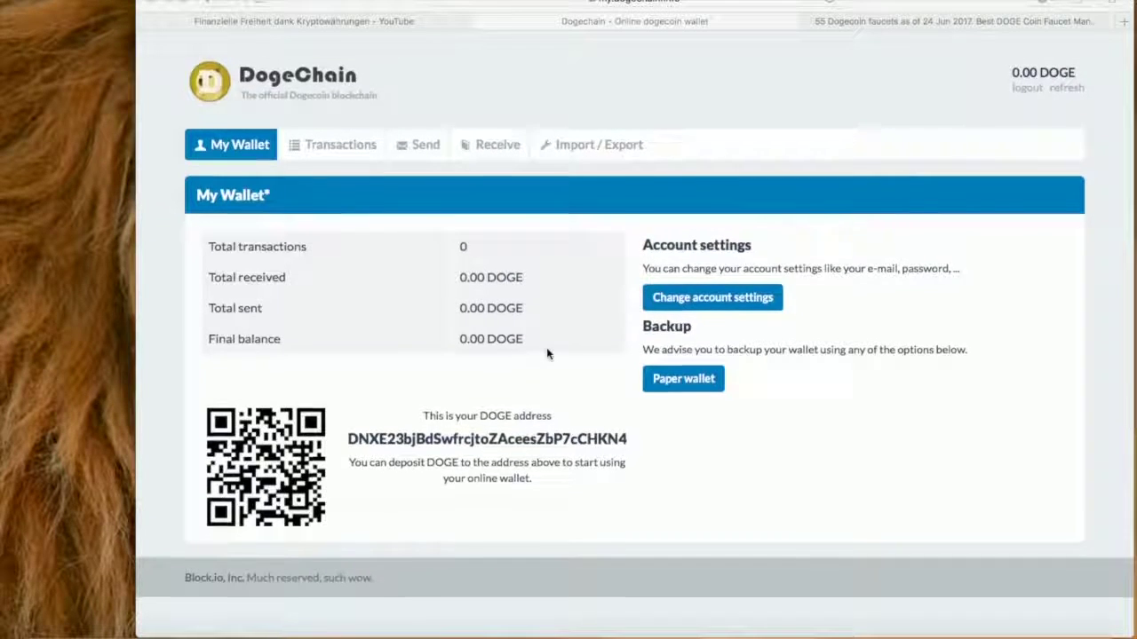
pyautogui.scroll(-1, 547, 353)
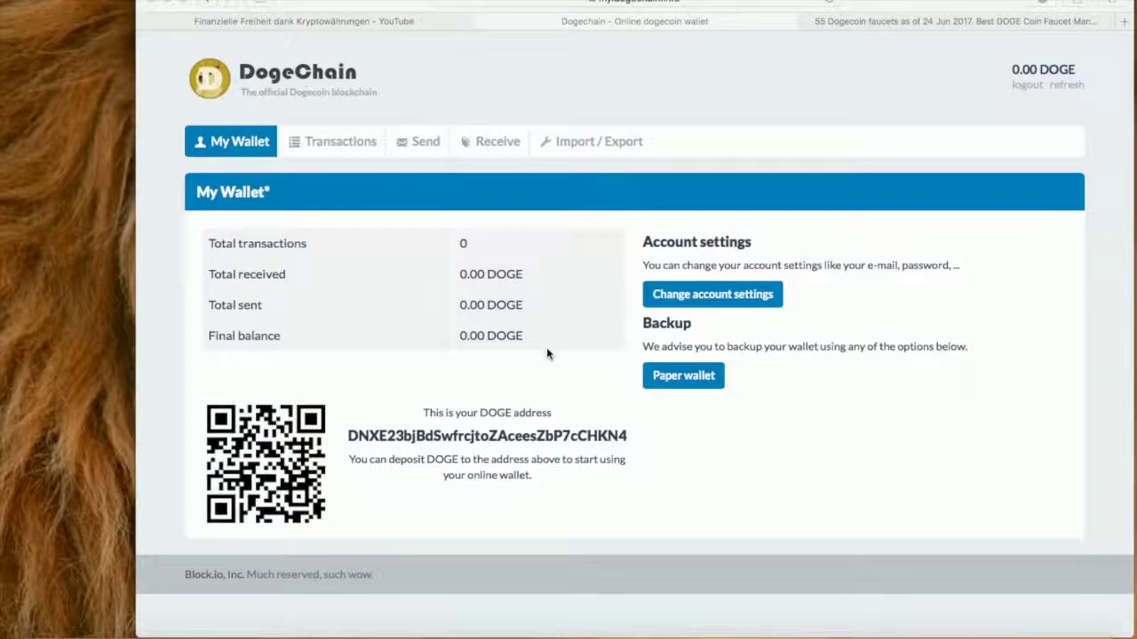